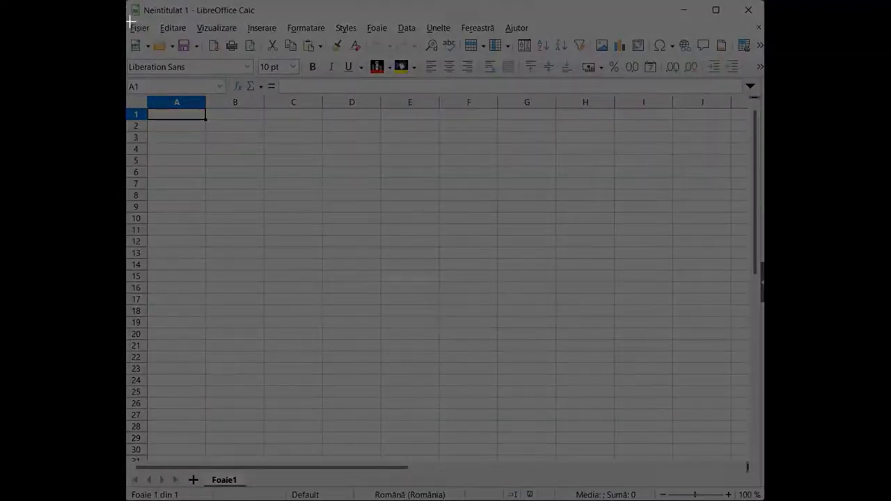
Take screen snips of the menu bar, the standard toolbar and the formatting toolbar
left_click_drag(130, 23, 565, 33)
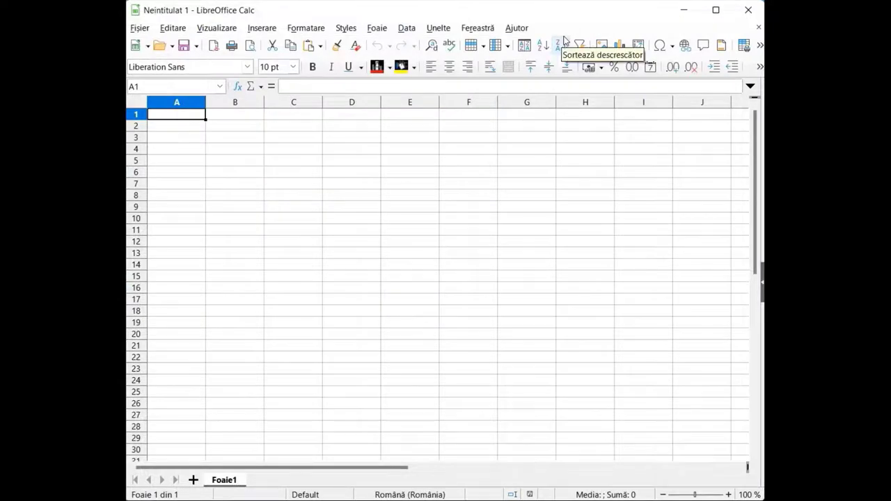
key("super+shift+s")
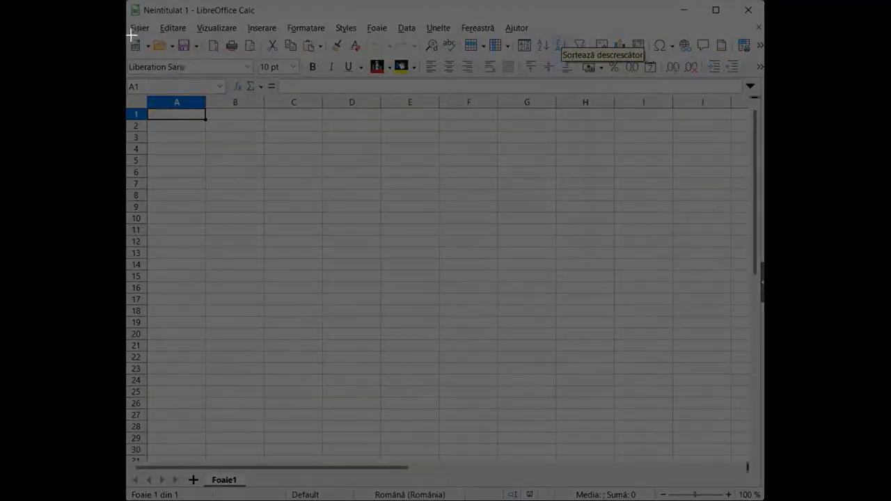
left_click_drag(131, 32, 764, 55)
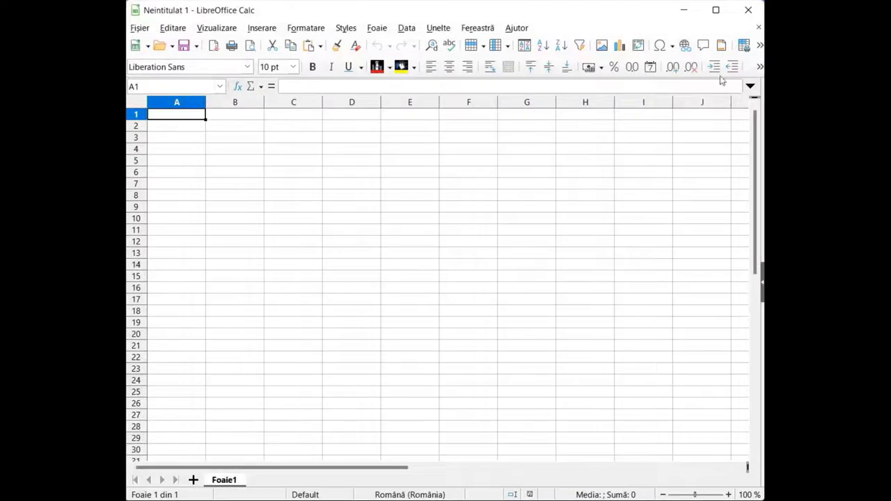
key("super+shift+s")
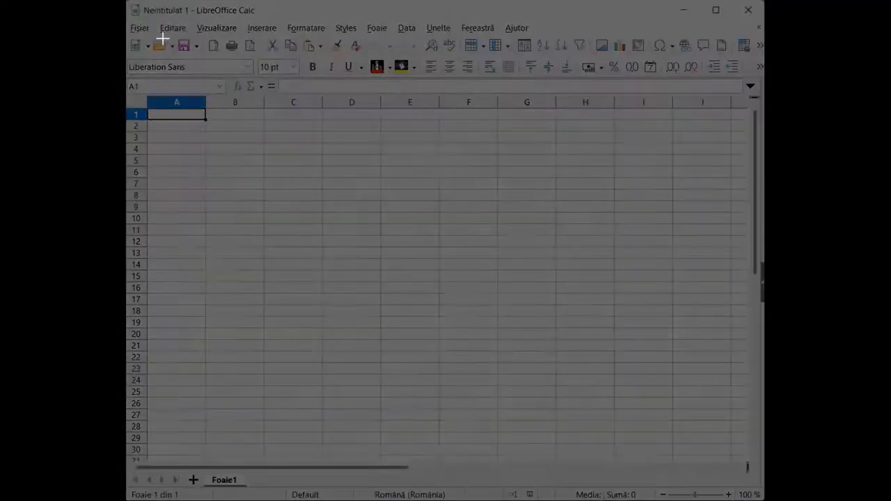
left_click_drag(132, 52, 765, 81)
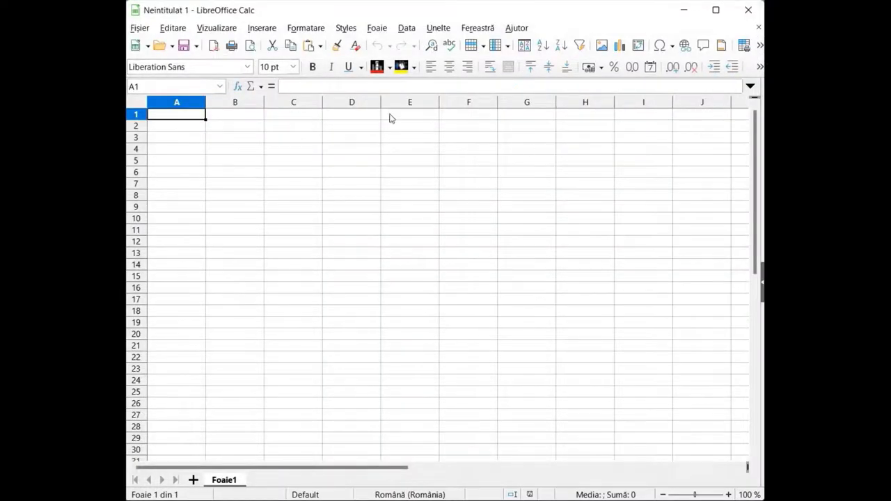
Take screen snips of the cell name box, the formula function icons and the formula input line
key("super+shift+s")
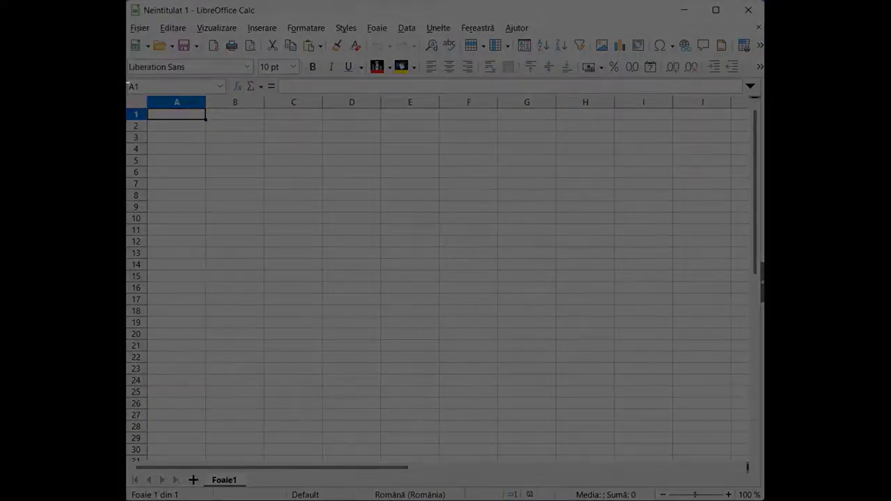
left_click_drag(127, 79, 225, 93)
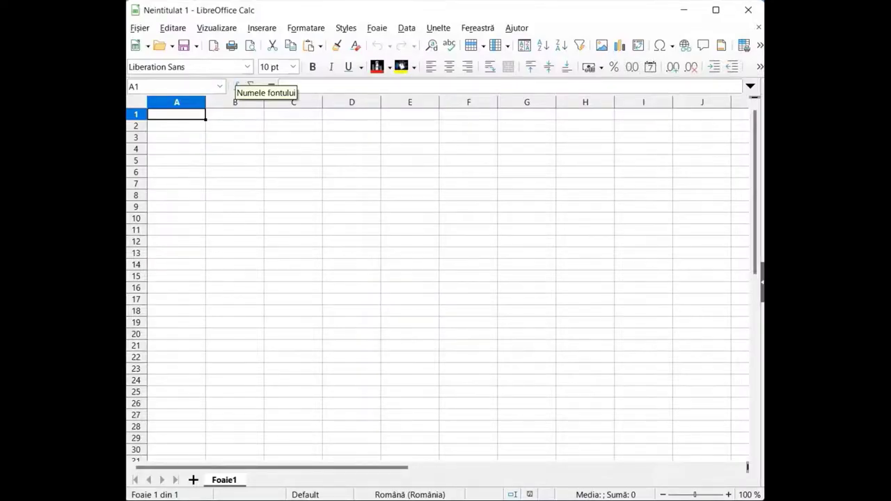
key("super+shift+s")
left_click_drag(233, 80, 281, 97)
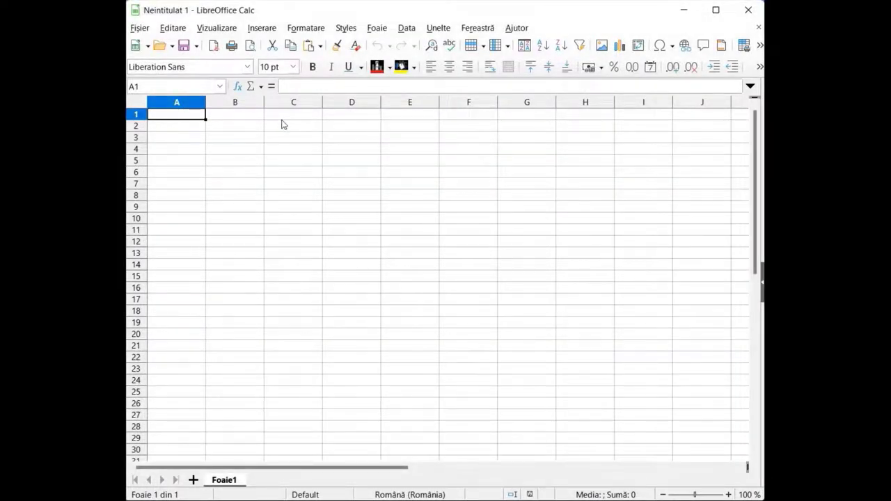
key("super+shift+s")
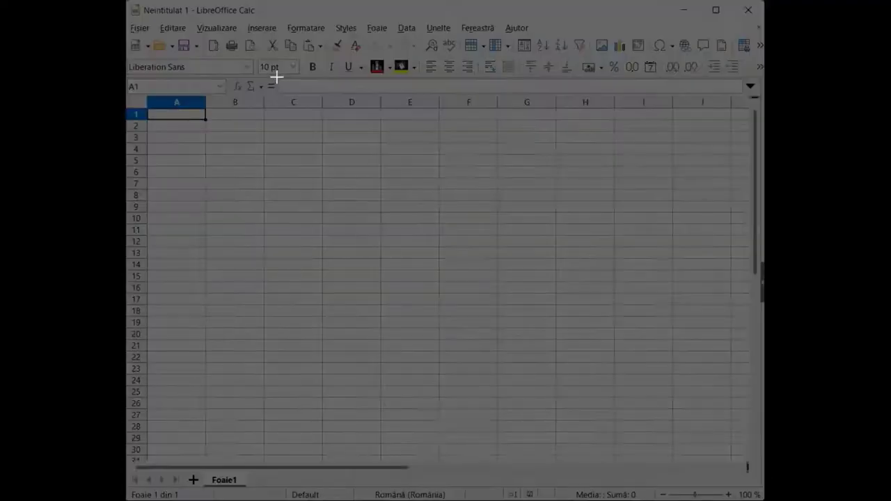
left_click_drag(277, 77, 744, 95)
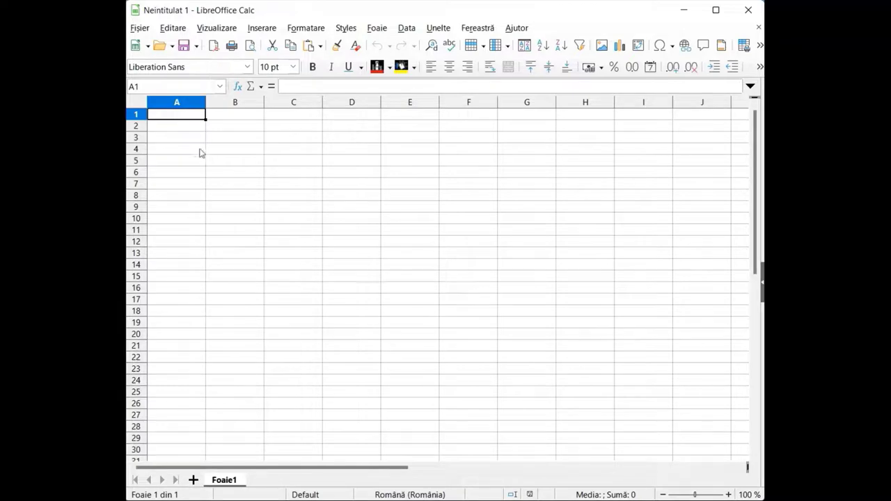
Take screen snips of the row headers, the column headers, the cell grid and the sheet tab bar
key("super+shift+s")
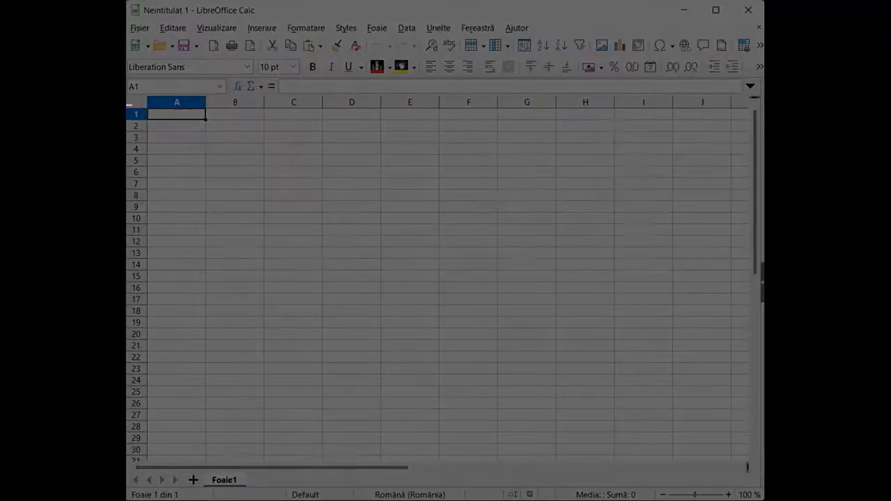
left_click_drag(126, 105, 150, 463)
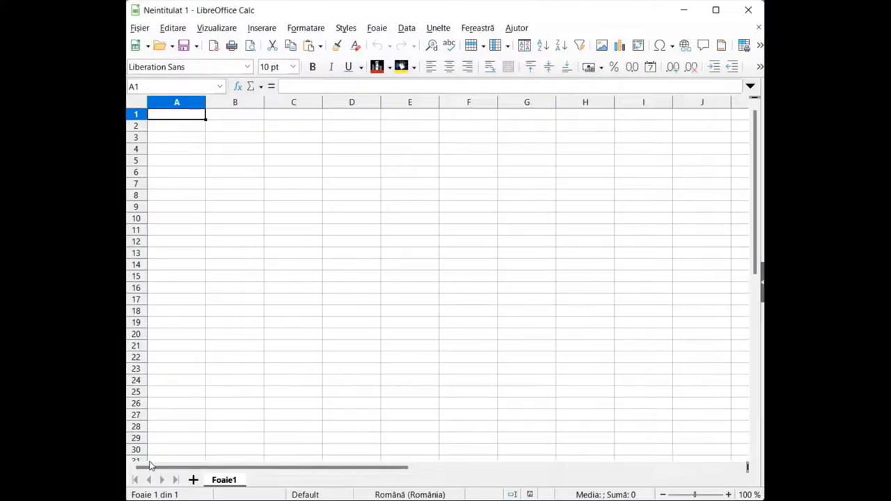
key("super+shift+s")
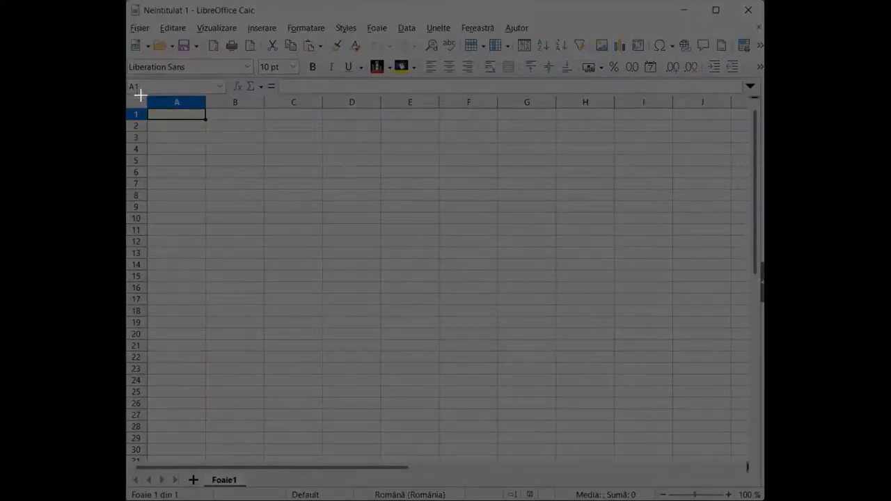
left_click_drag(146, 93, 742, 111)
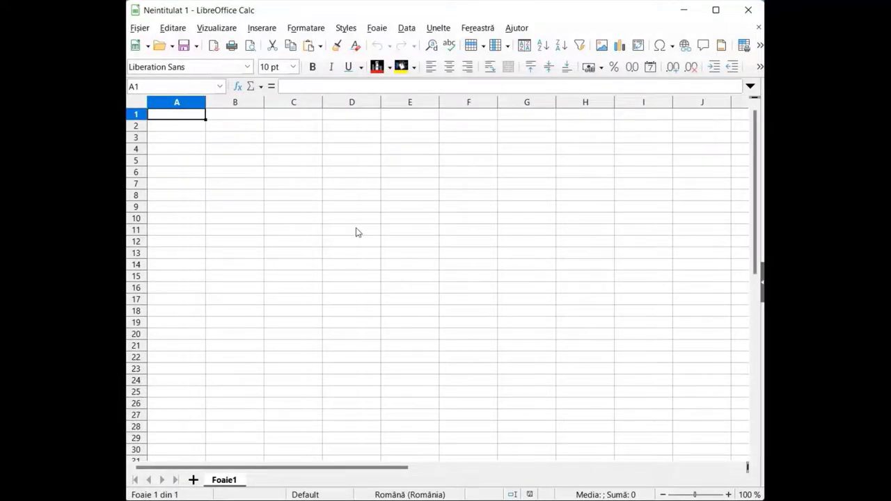
key("super+shift+s")
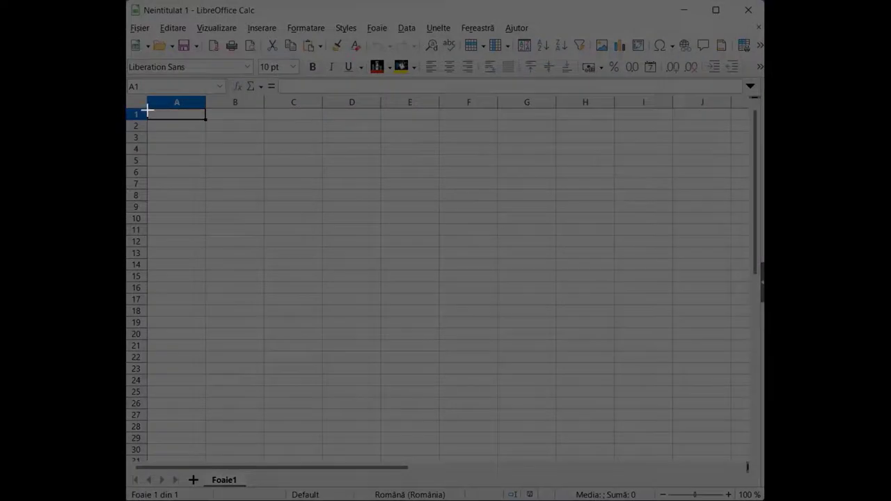
left_click_drag(148, 108, 747, 463)
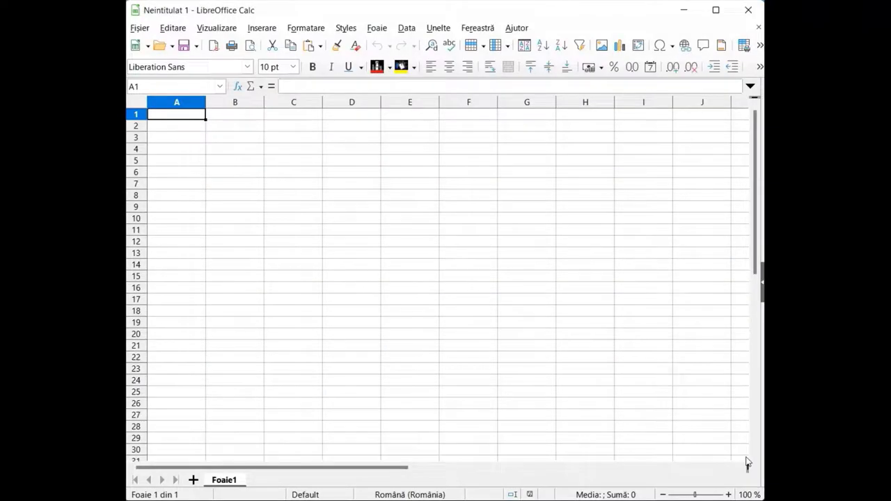
key("super+shift+s")
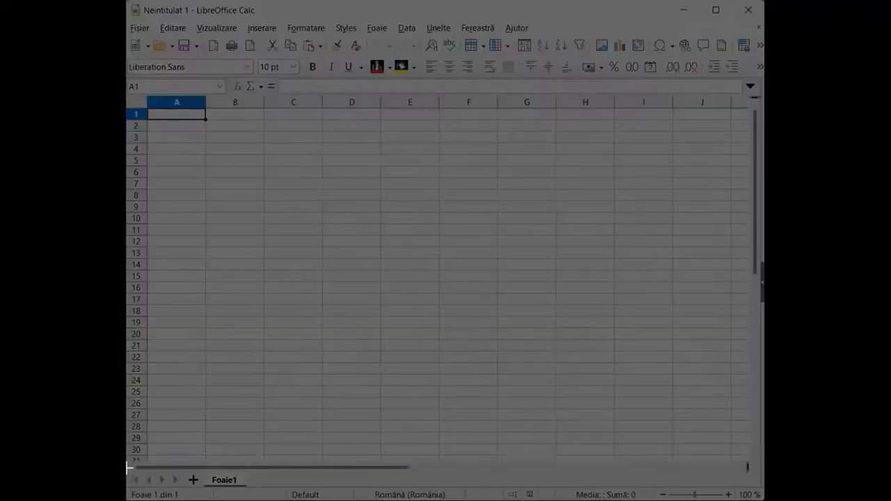
left_click_drag(127, 467, 188, 489)
left_click_drag(130, 468, 744, 489)
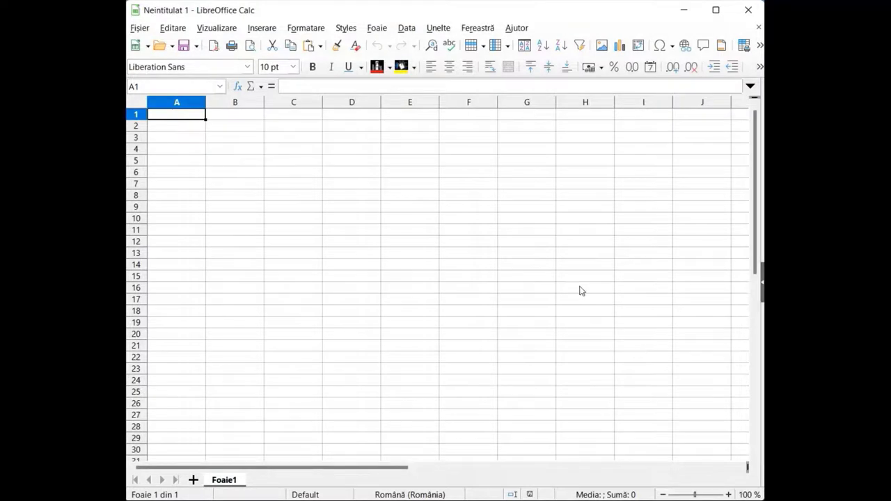
Open the spreadsheet document1 from the Documents folder
scroll(446, 278, "up", 4)
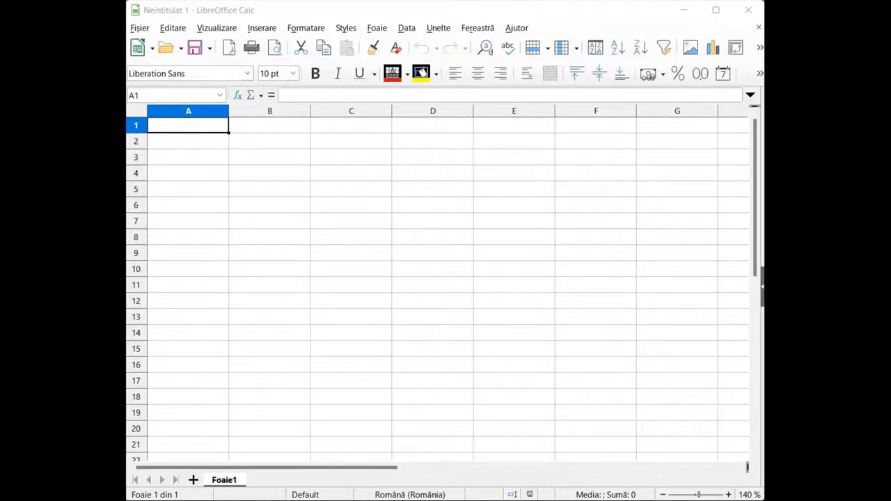
left_click(140, 29)
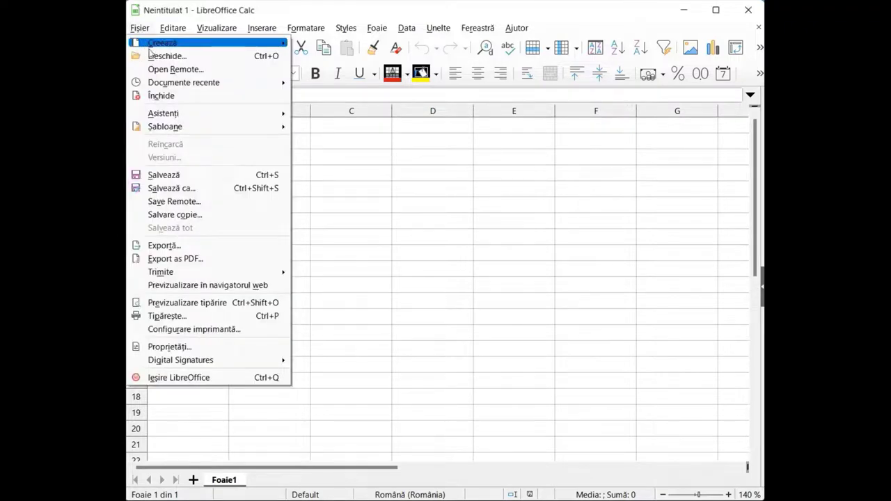
left_click(167, 55)
scroll(327, 202, "down", 1)
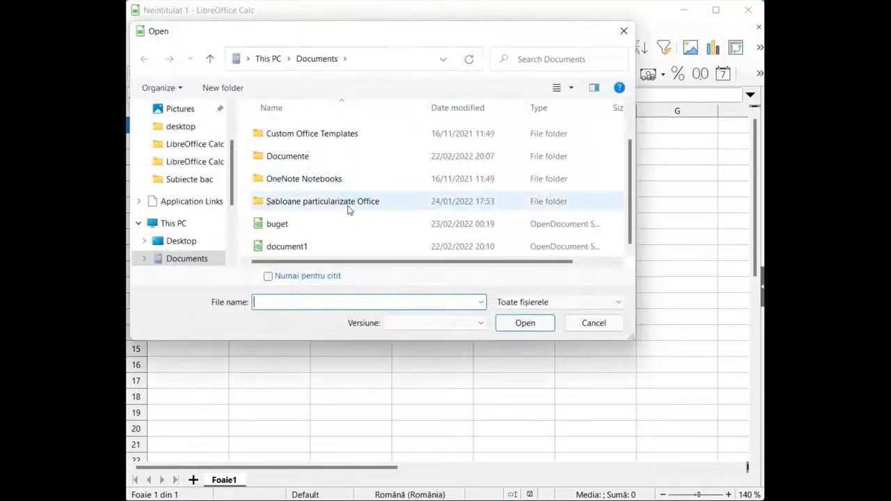
left_click(324, 246)
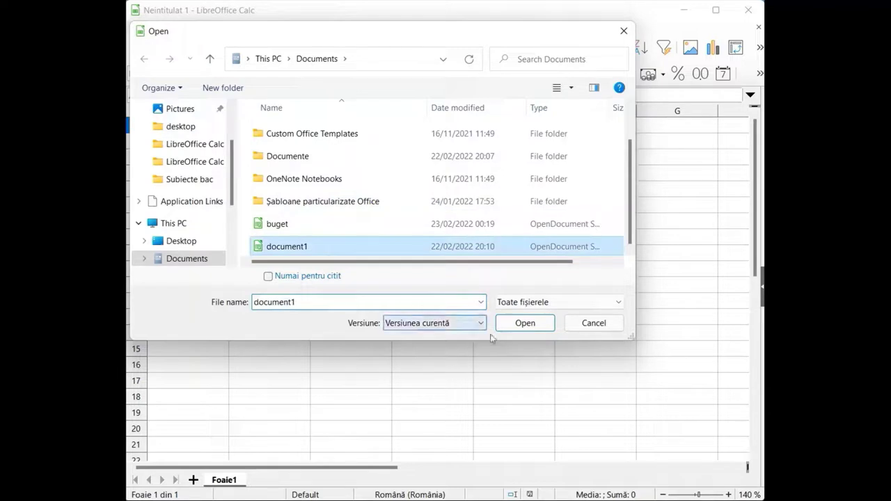
left_click(514, 325)
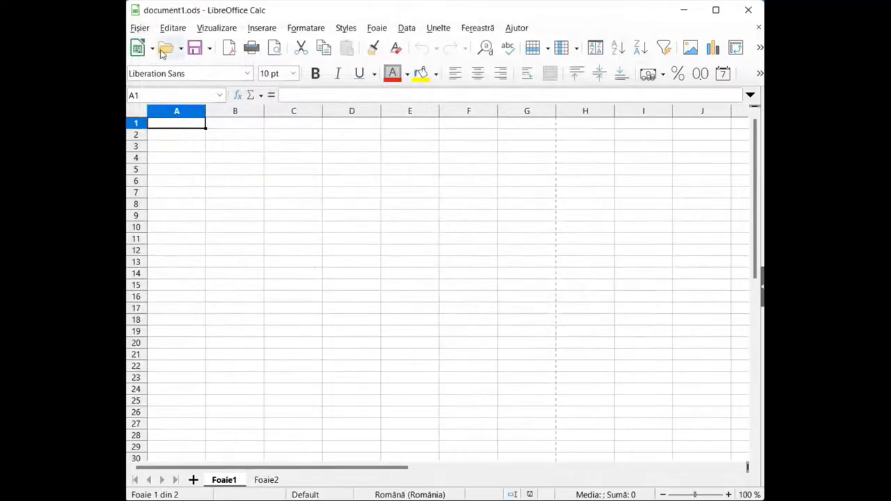
Open buget.ods from the recent documents and save it in its existing format
left_click(141, 28)
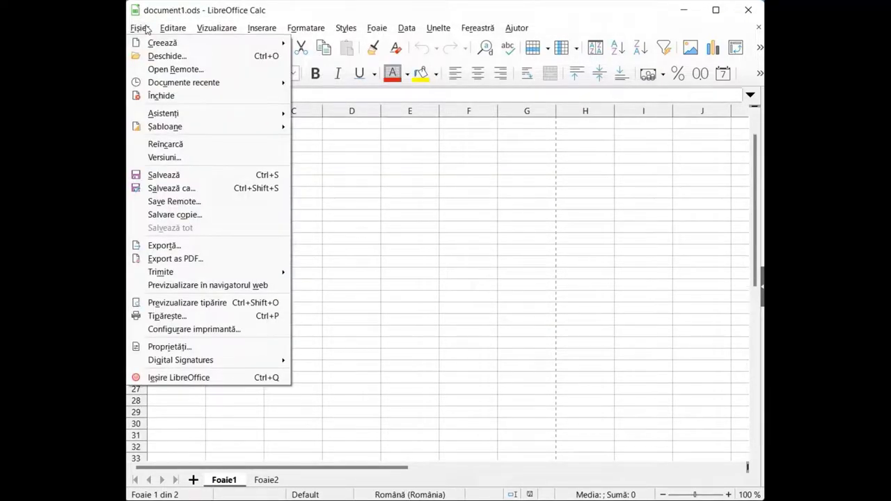
mouse_move(153, 82)
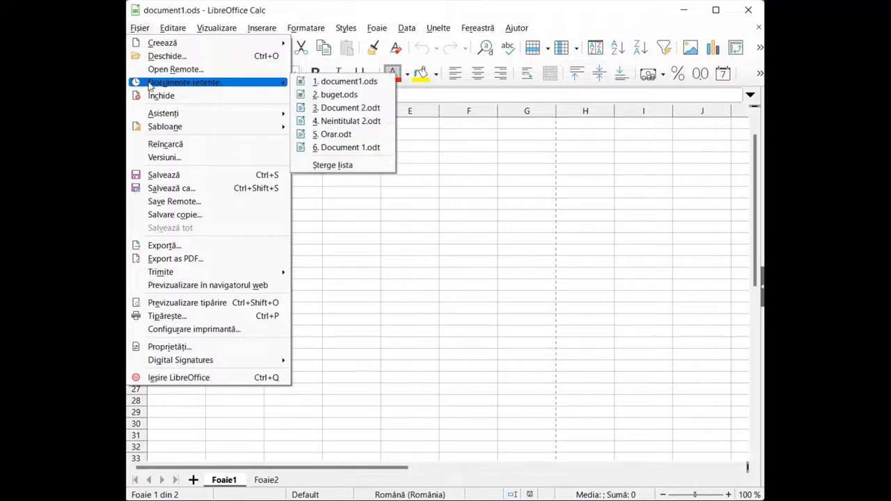
left_click(315, 96)
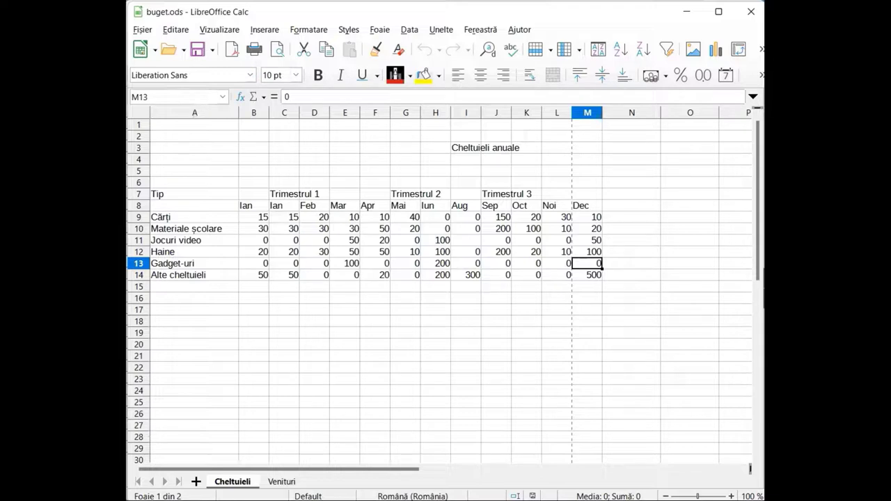
left_click(142, 31)
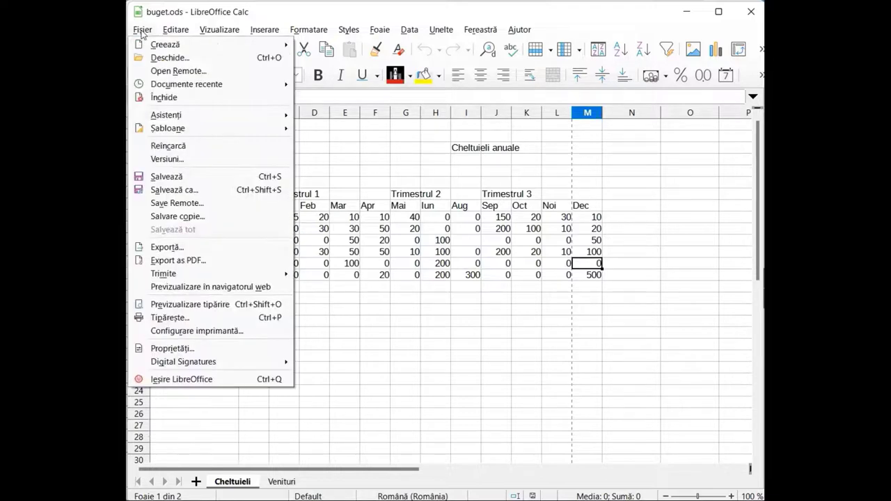
left_click(153, 176)
Save a version of the buget workbook in Excel 97–2003 format in the Documents folder, keeping that format
left_click(139, 30)
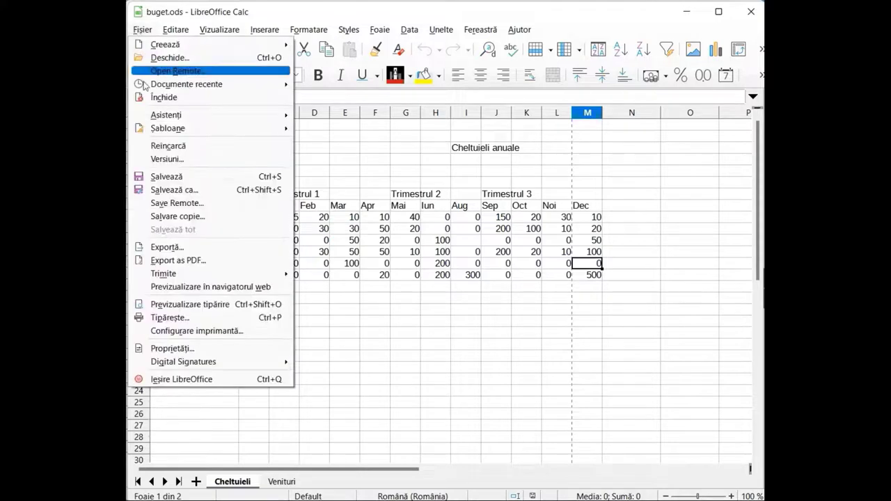
left_click(154, 190)
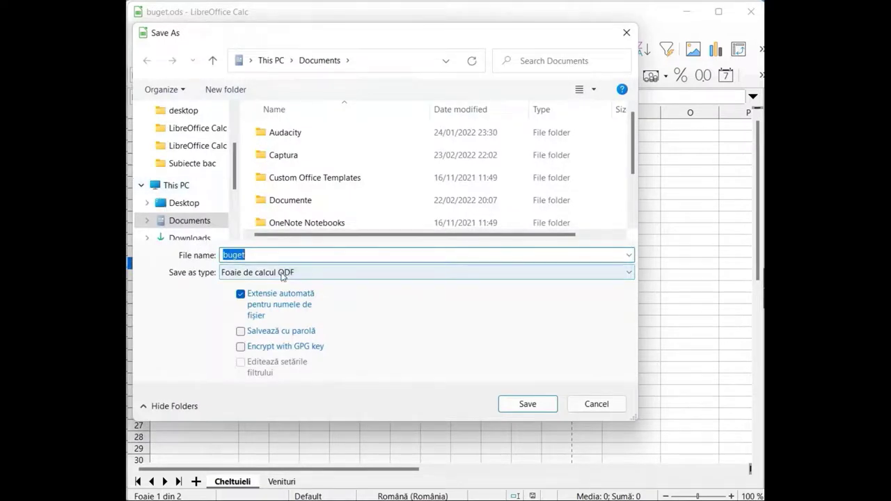
left_click(264, 274)
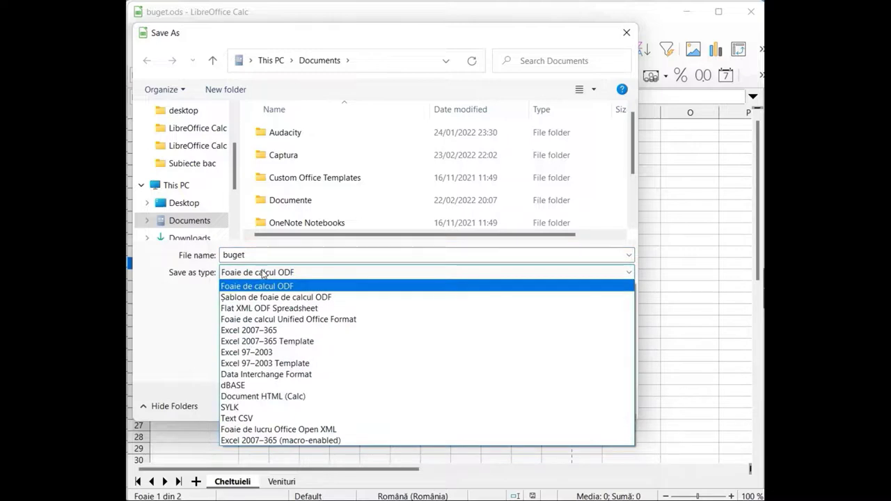
left_click(261, 352)
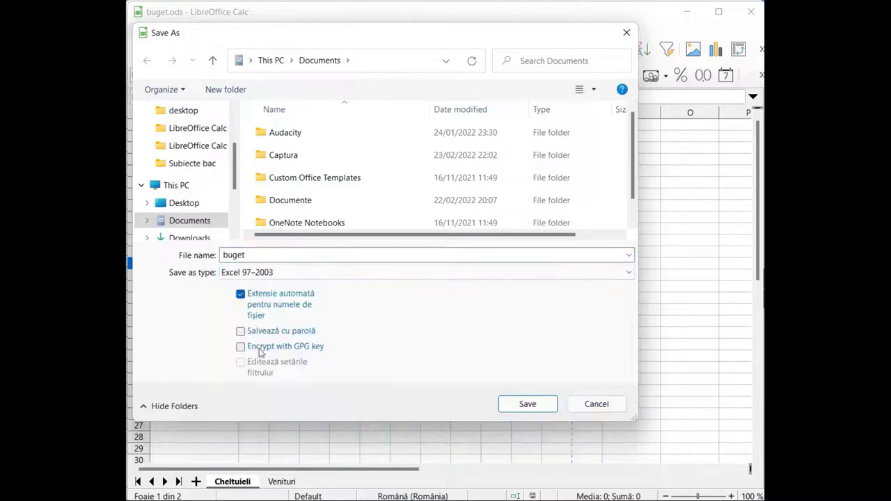
left_click(528, 404)
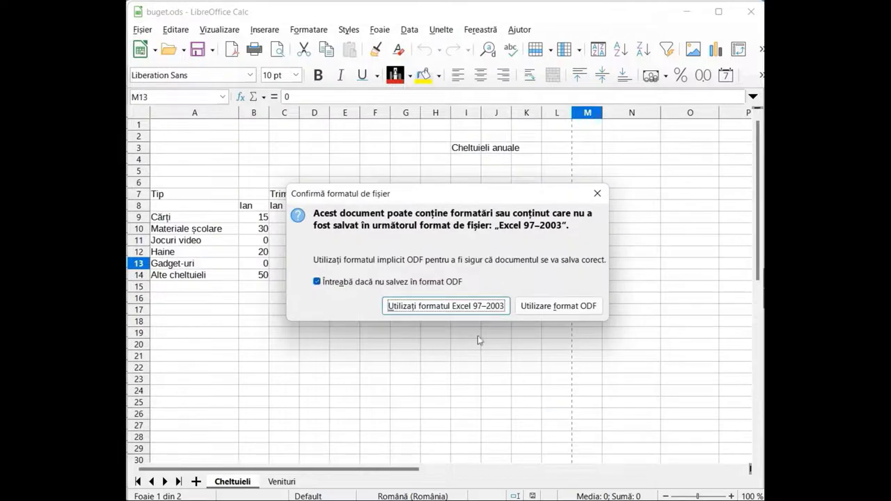
left_click(446, 309)
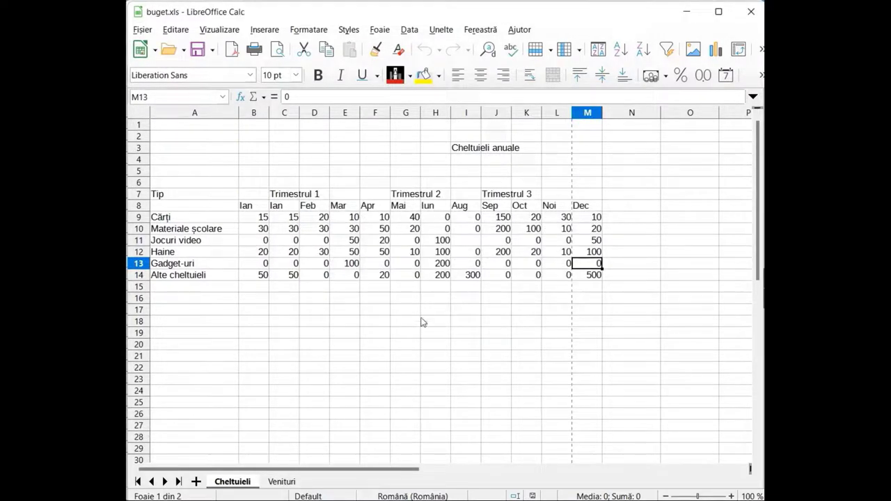
Show the print preview of the Cheltuieli sheet
left_click(140, 30)
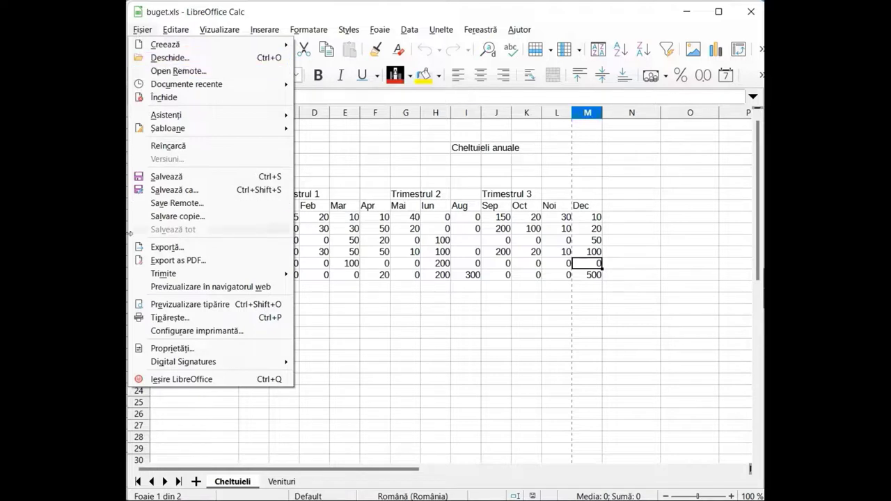
left_click(164, 307)
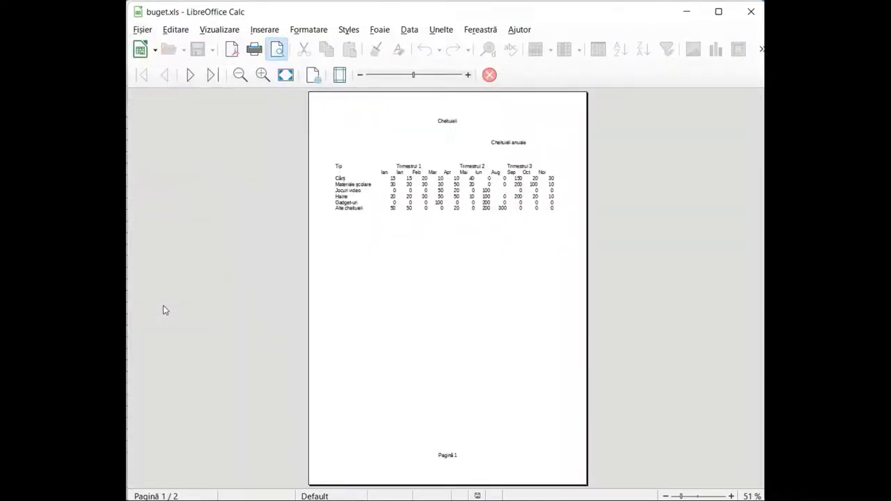
Show the print settings for the buget workbook and dismiss them without printing
left_click(147, 31)
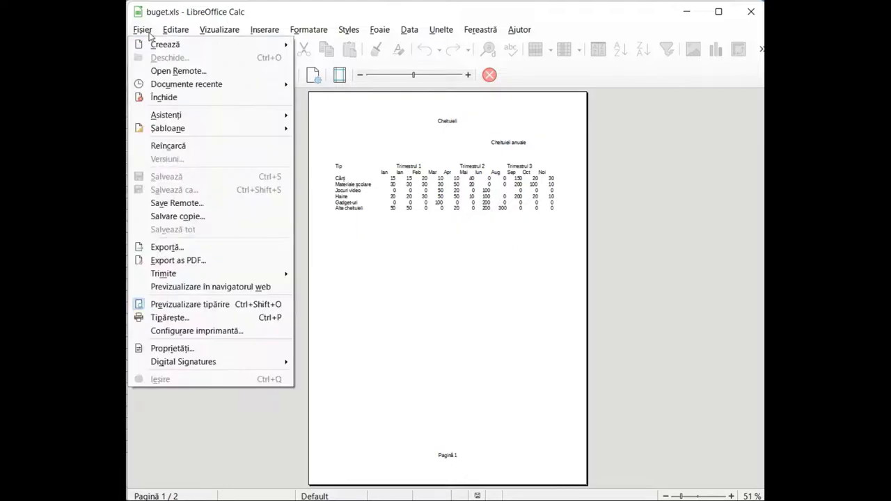
left_click(161, 318)
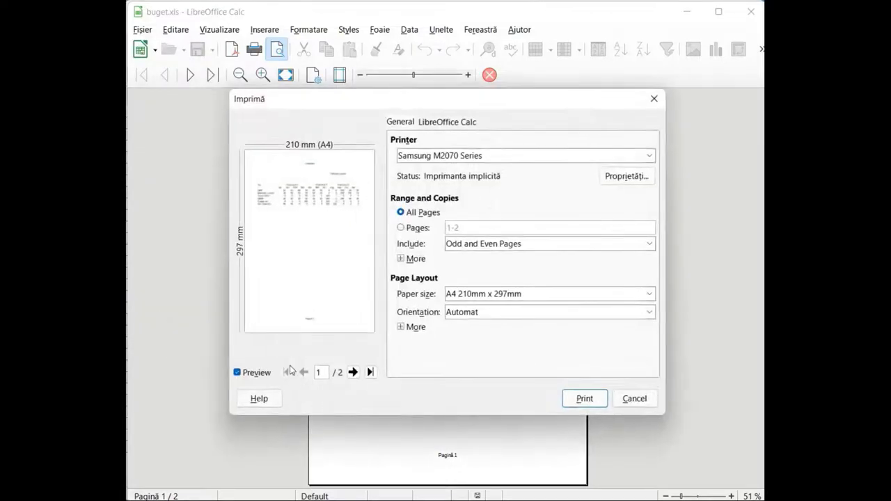
left_click(635, 398)
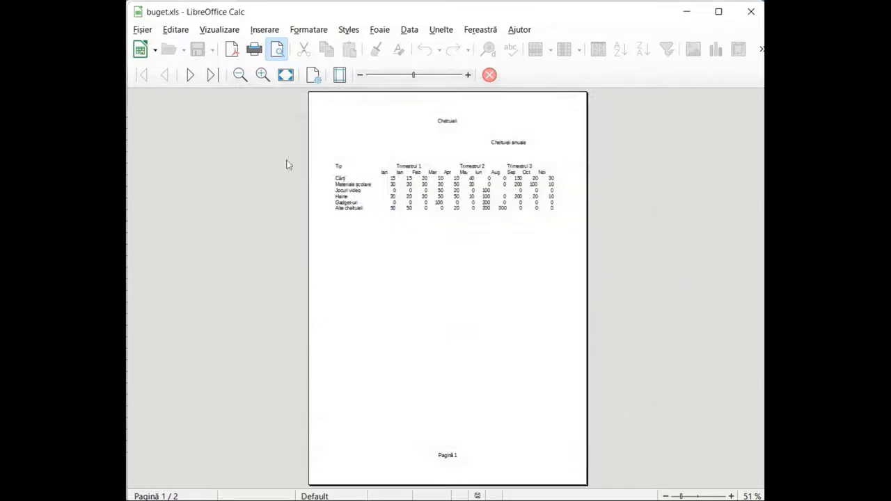
Export the selected sheet of the buget workbook as a PDF named buget in the Documents folder
left_click(142, 30)
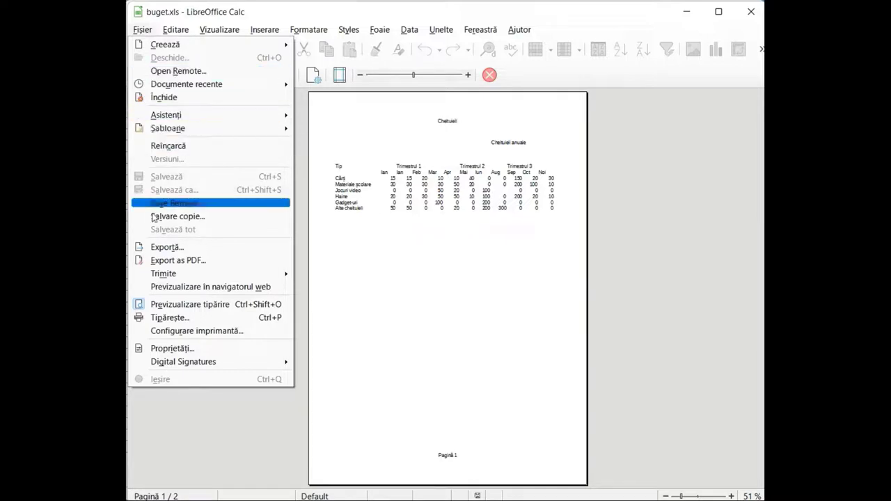
left_click(159, 259)
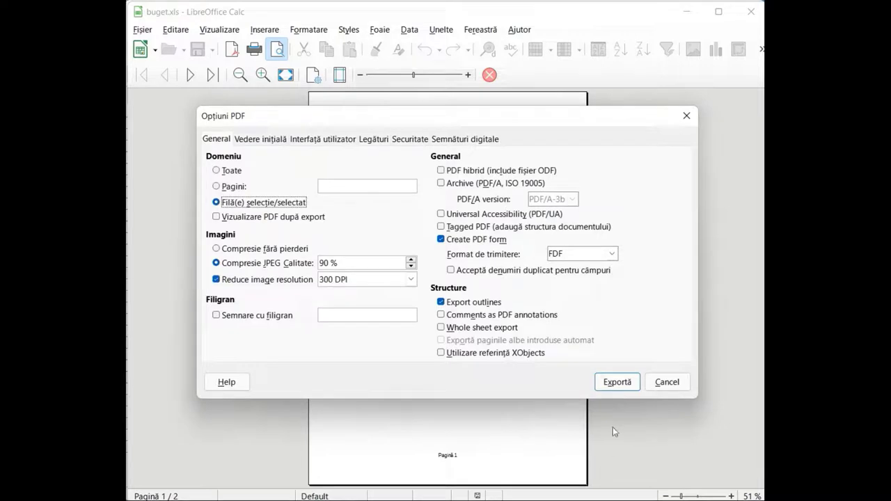
left_click(612, 383)
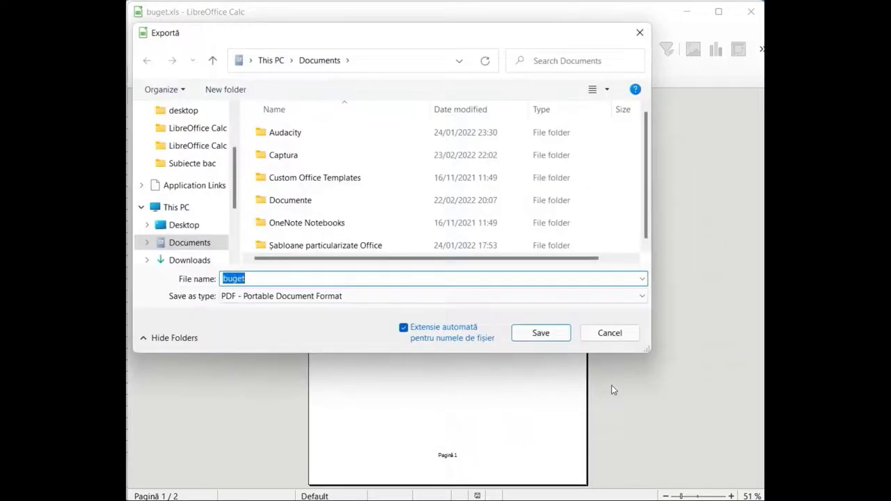
left_click(552, 334)
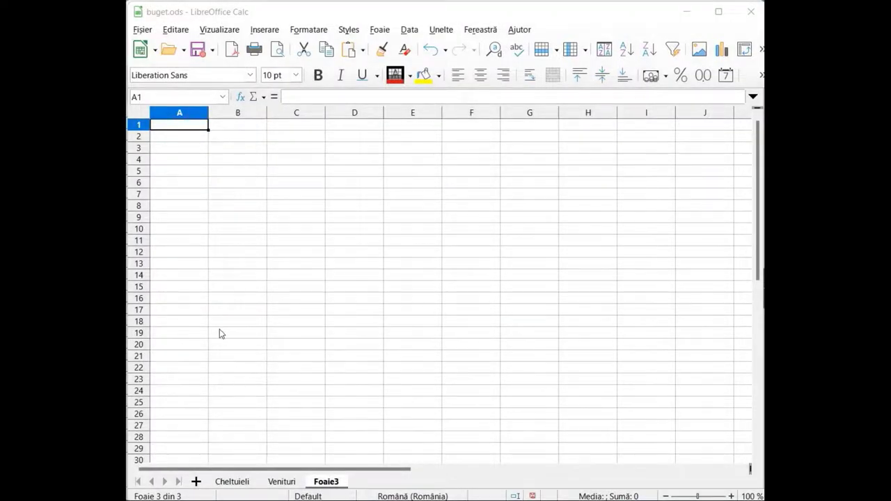
Insert an additional sheet into buget.ods and permanently delete that same sheet
left_click(196, 482)
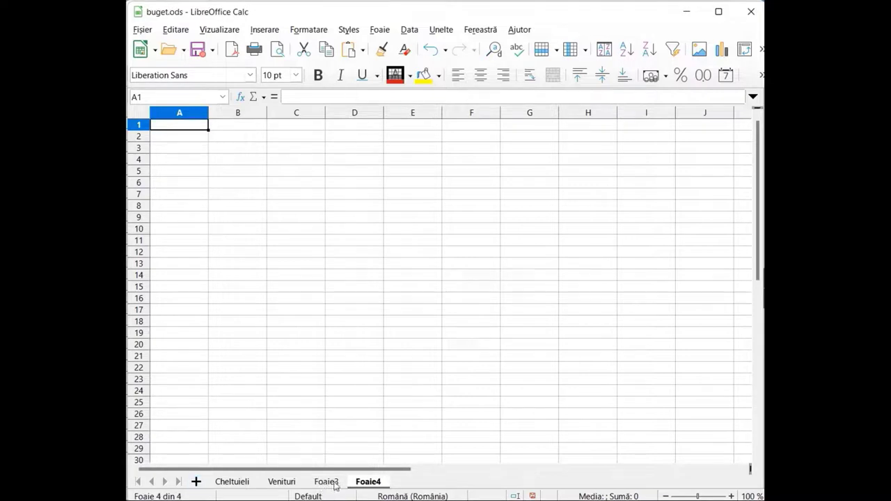
right_click(364, 484)
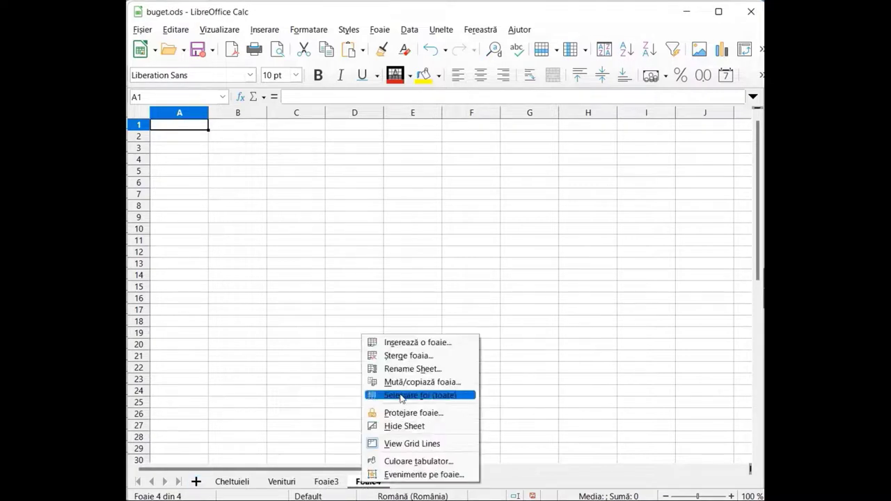
left_click(408, 356)
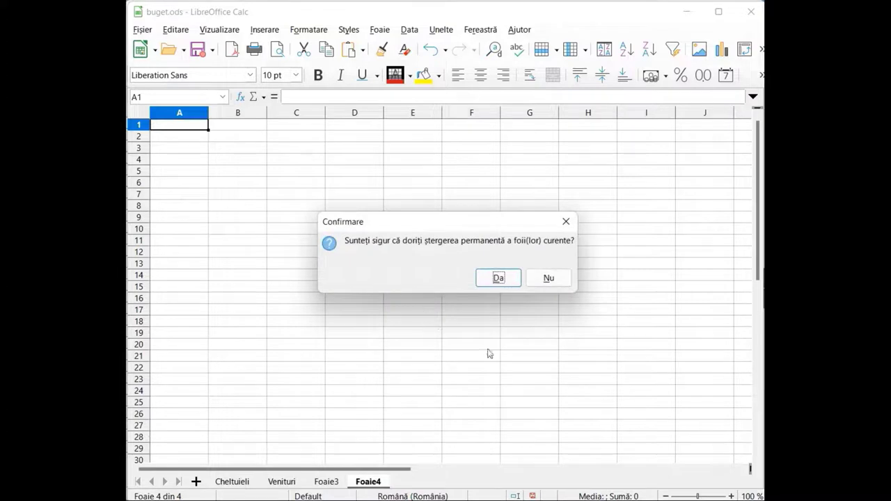
left_click(513, 279)
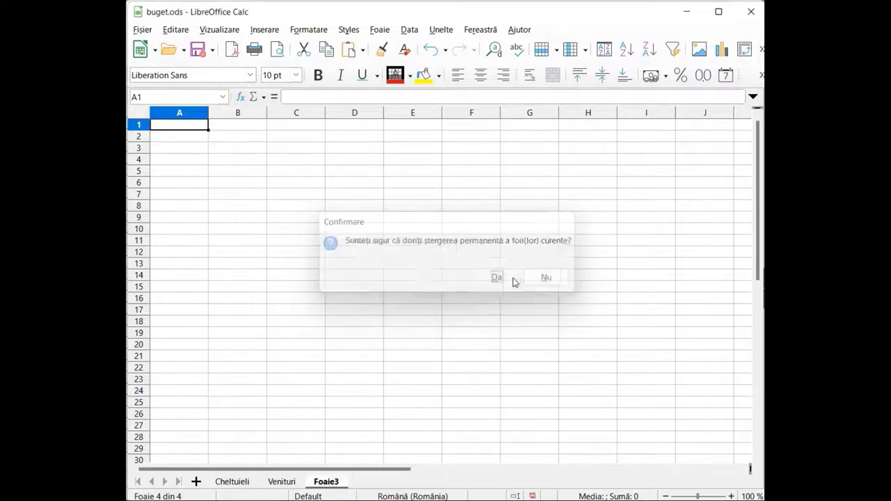
Rename the sheet Foaie3 as Deficit
right_click(334, 482)
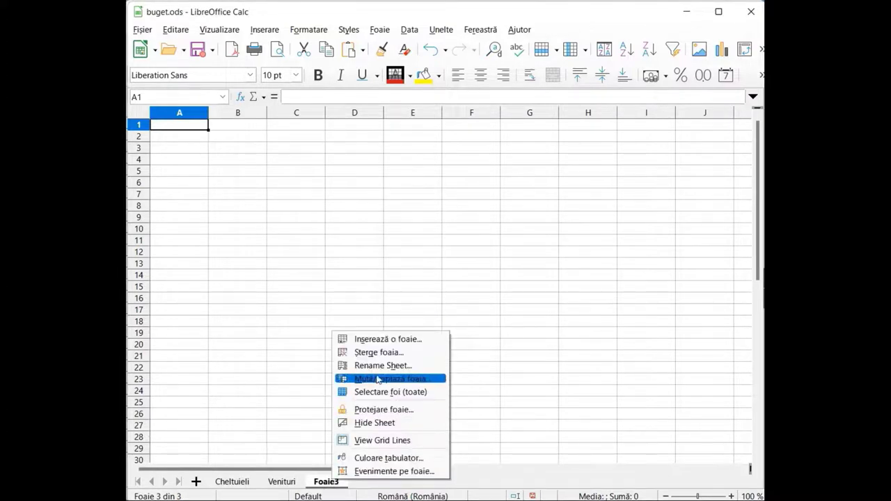
left_click(344, 367)
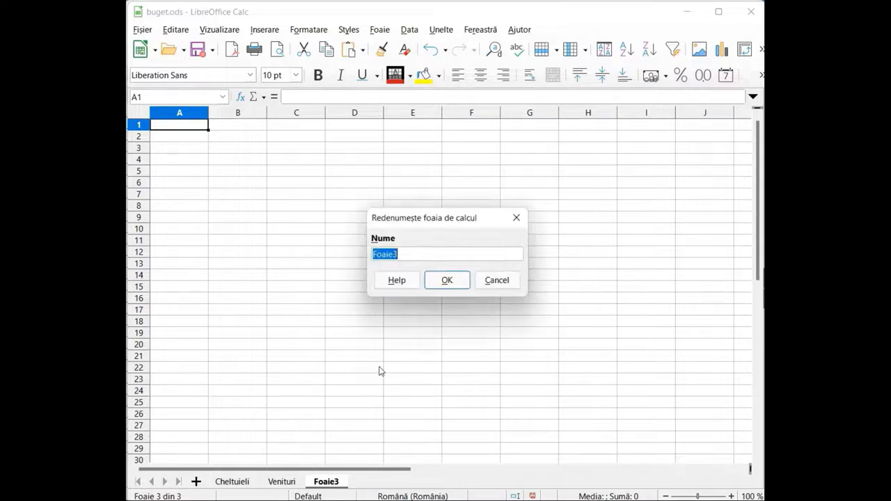
type("Defi")
type("cit")
left_click(446, 282)
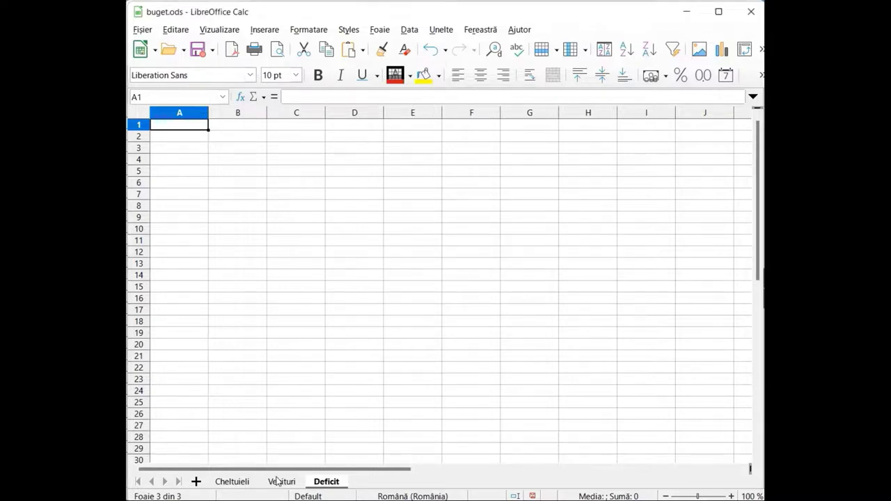
Move the Deficit sheet into the document1 workbook, placing it before Foaie1
right_click(335, 488)
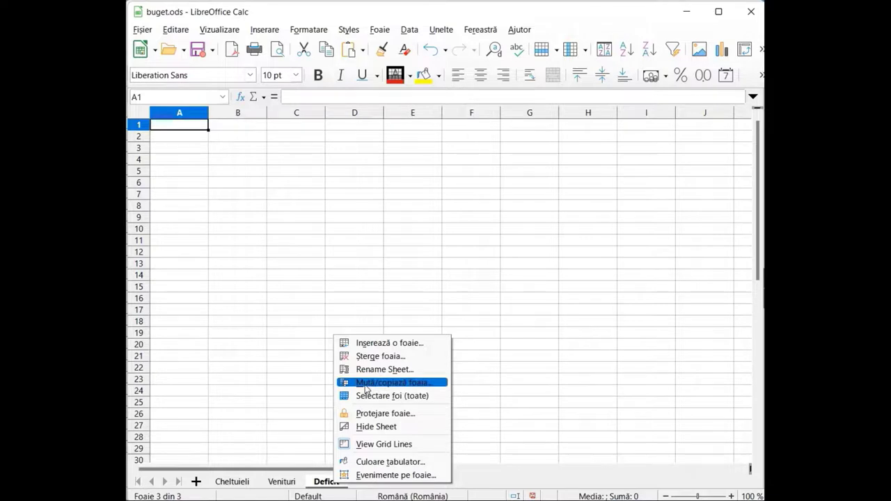
left_click(365, 384)
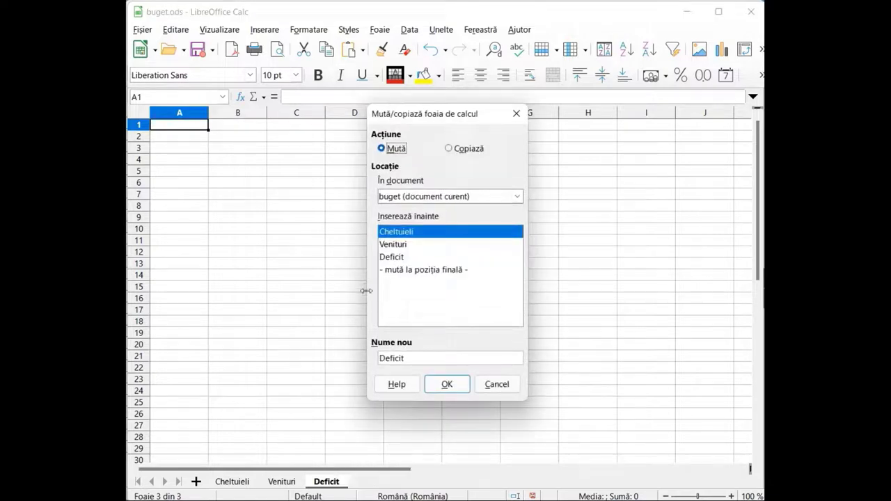
left_click(411, 256)
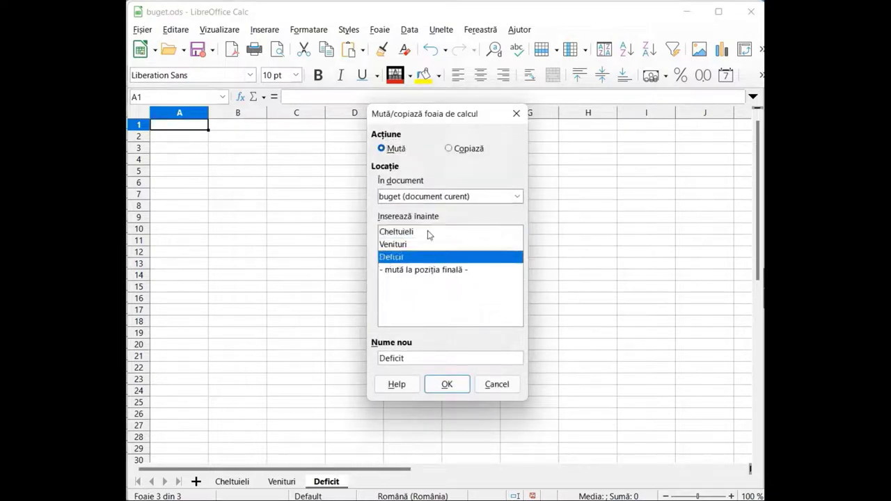
left_click(437, 198)
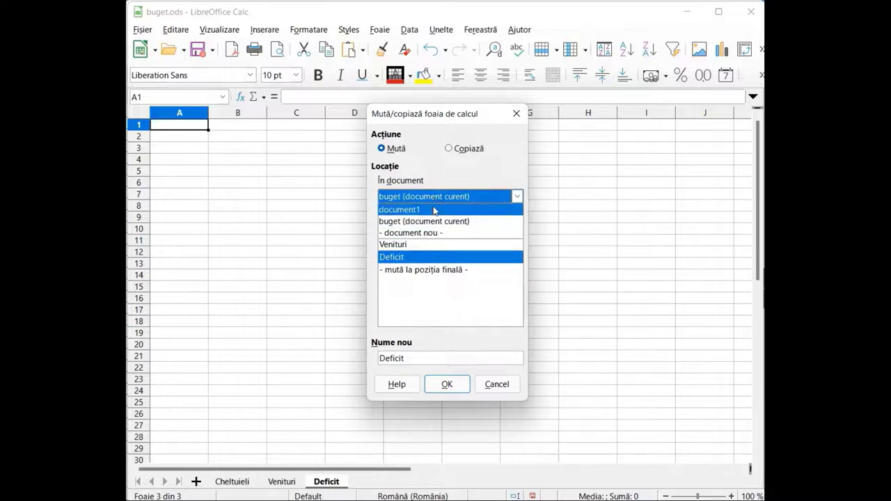
left_click(436, 209)
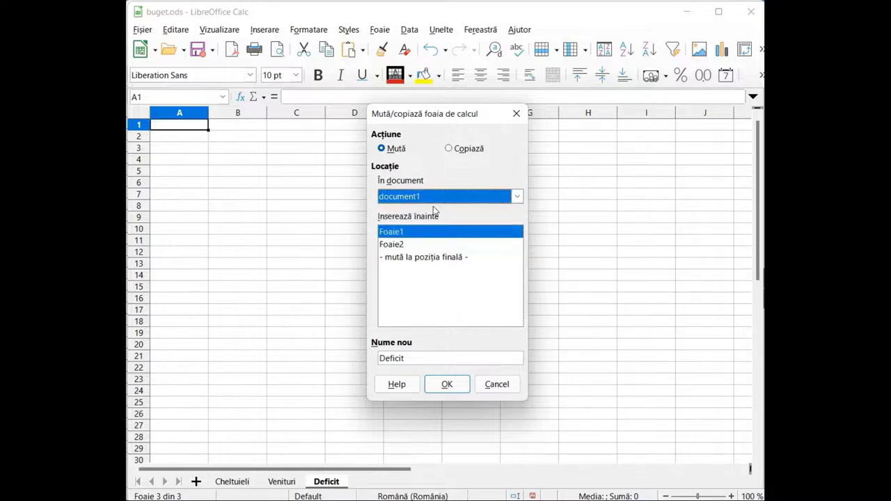
left_click(444, 384)
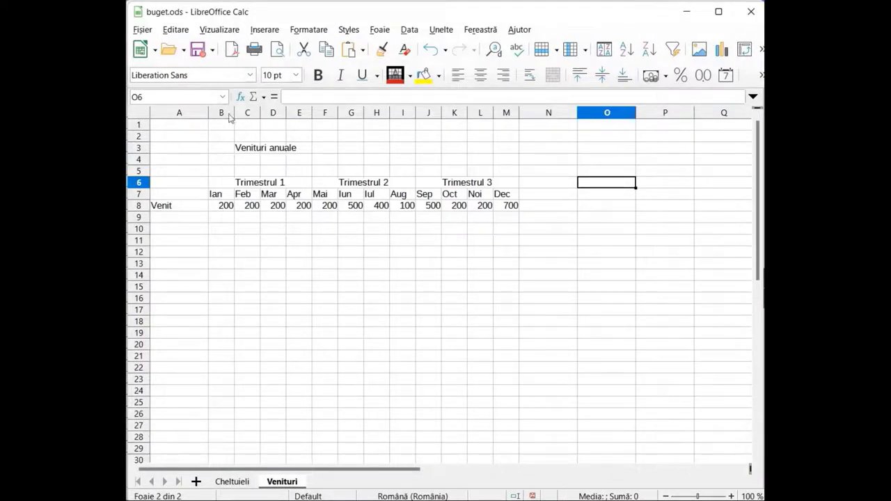
Demonstrate selection on the Venituri sheet by selecting row 4, column D and the single cell D4 in turn
left_click(138, 160)
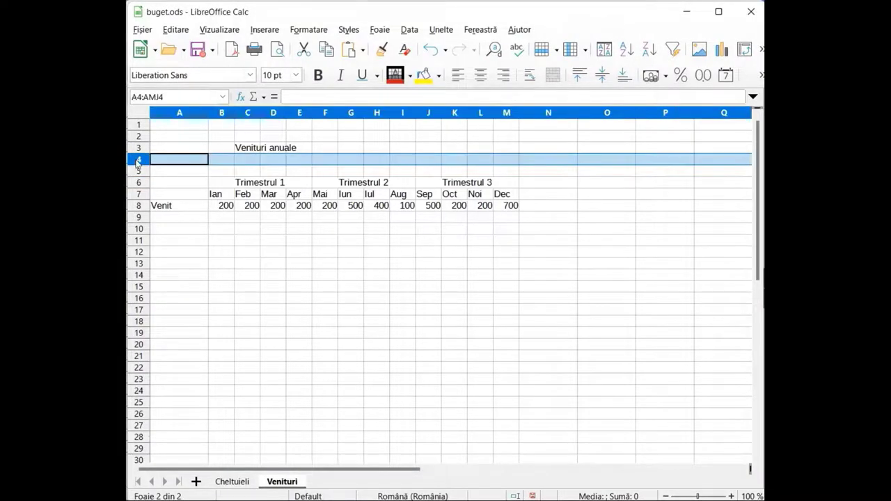
left_click(276, 113)
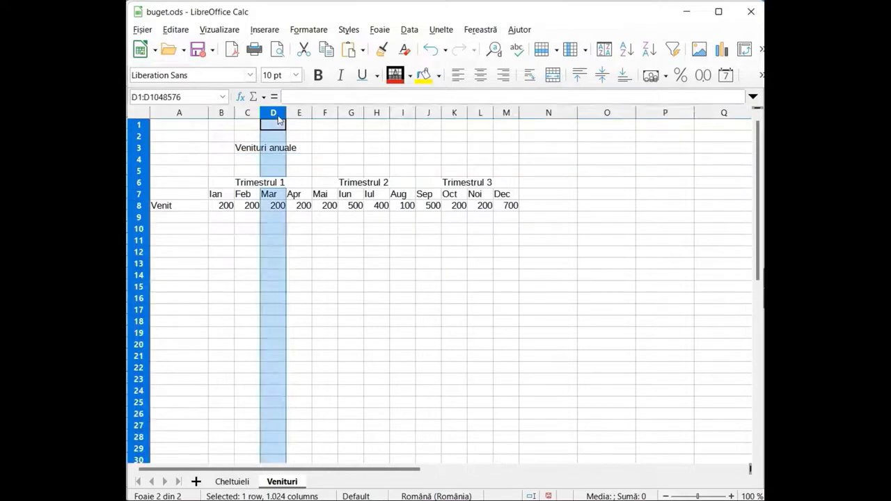
left_click(269, 161)
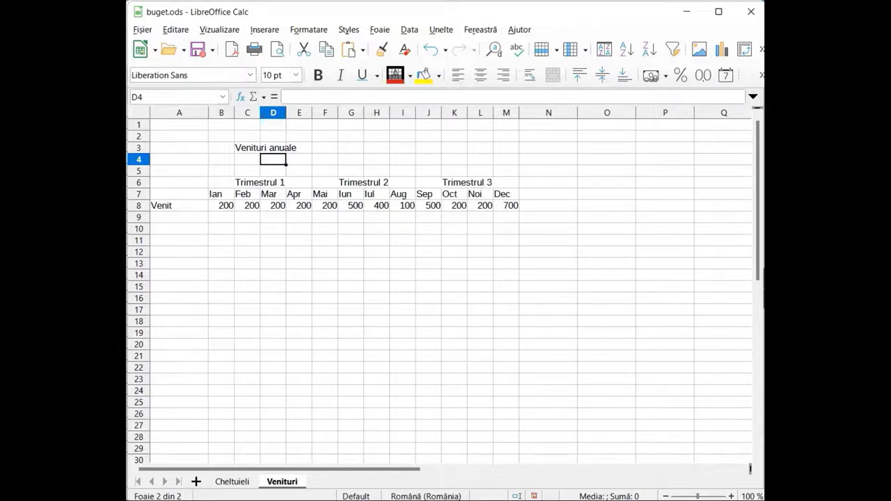
Select the cell range A6:M8 on the Venituri sheet by entering its reference
left_click(174, 97)
left_click(153, 97)
key("BackSpace")
key("BackSpace")
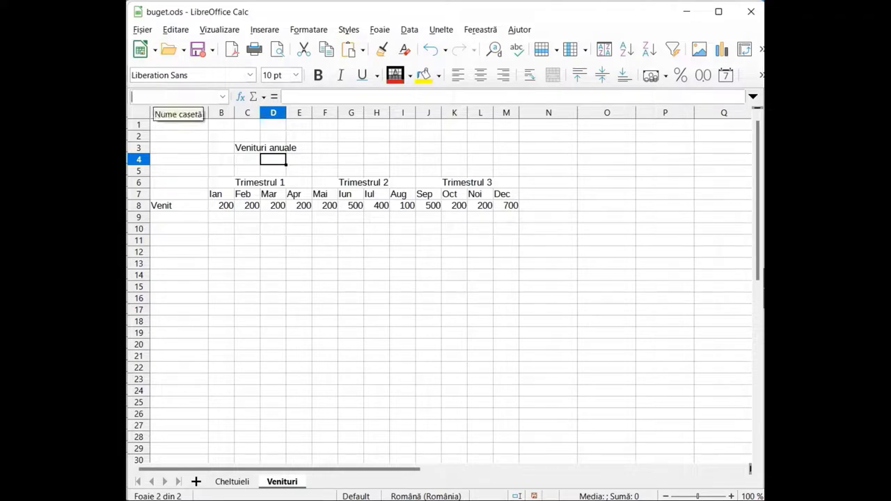
type("A")
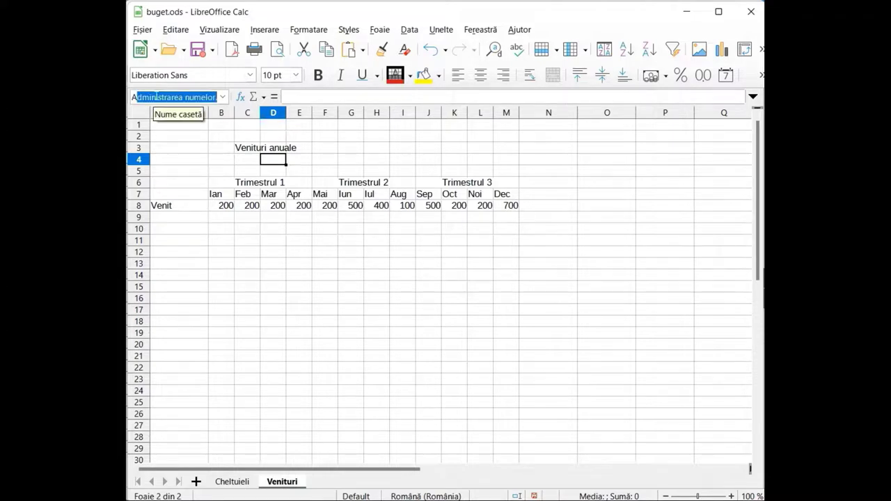
type("6")
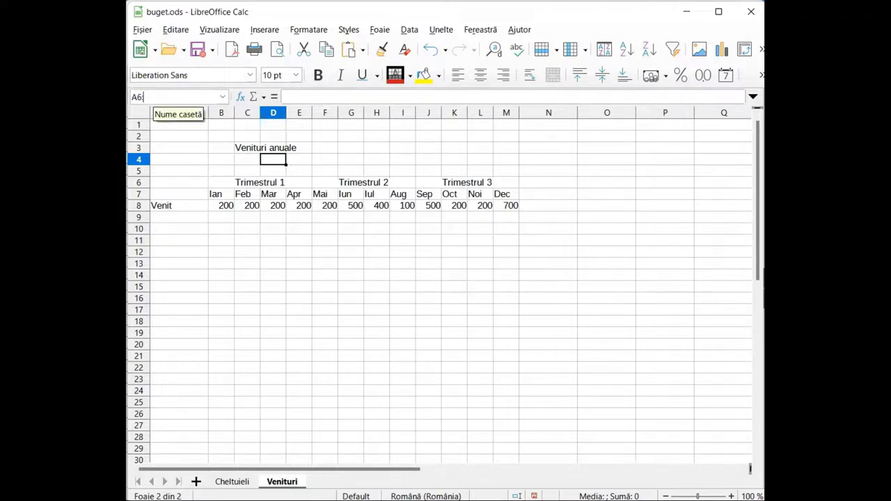
type(":M8")
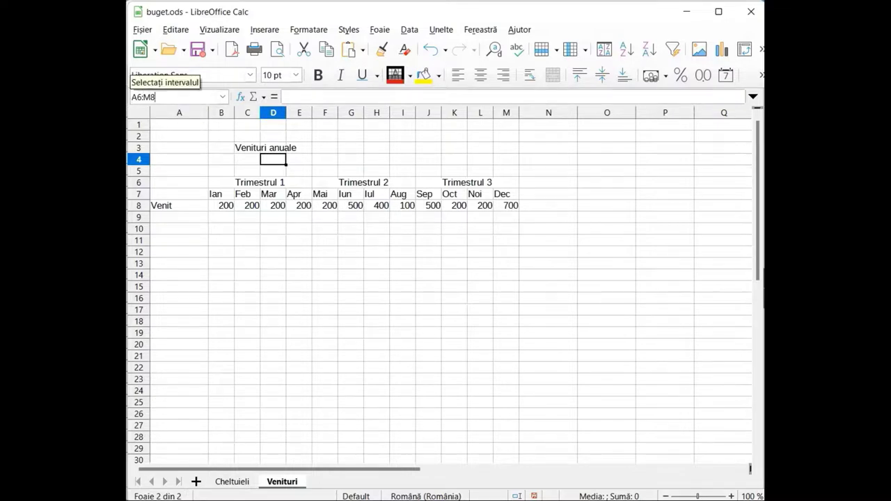
key("Return")
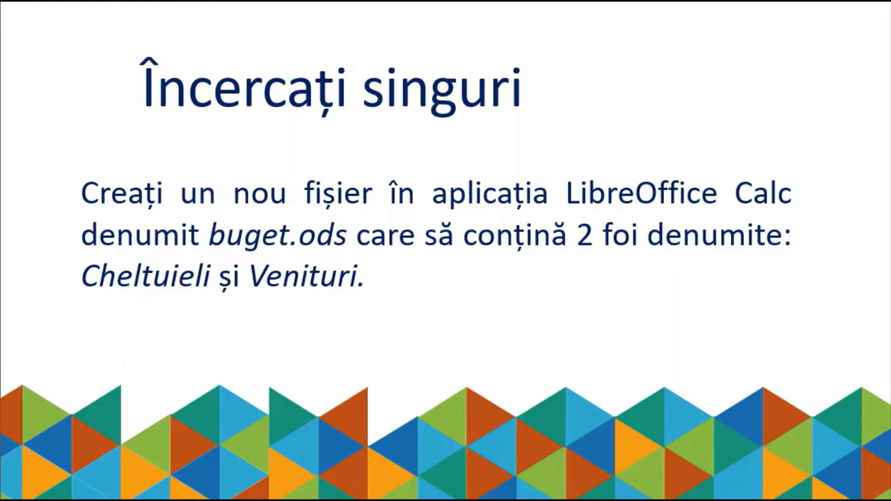
key("Right")
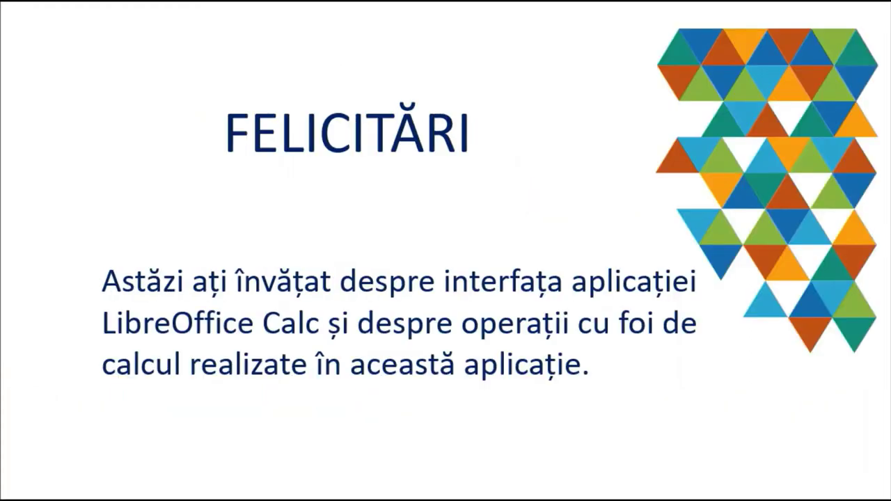